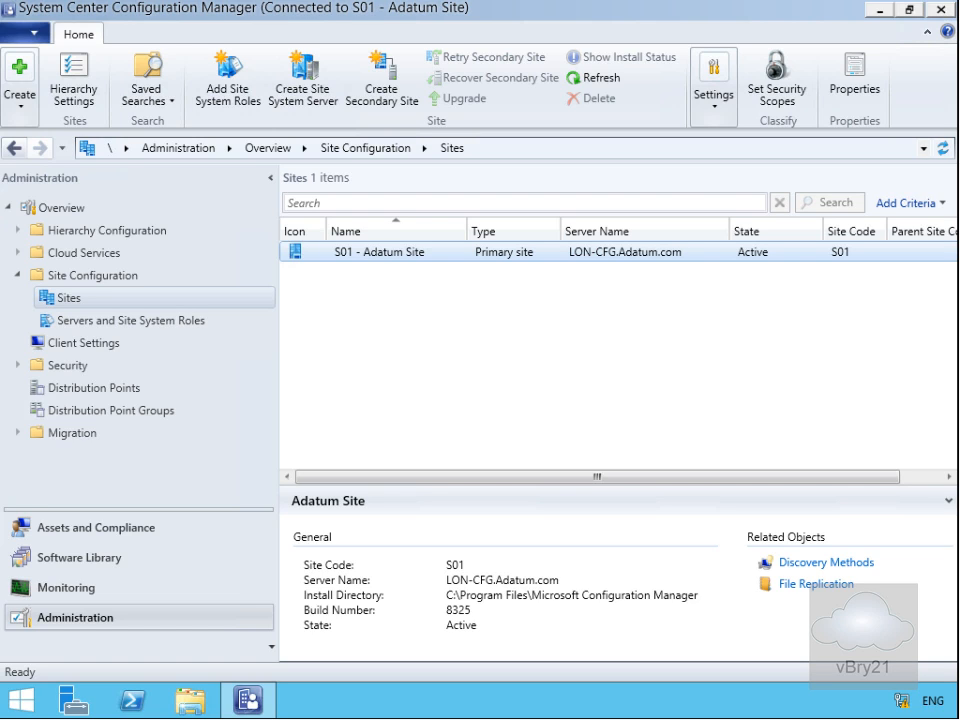
Start a new driver import for the Drivers node under Operating Systems in the Software Library.
left_click(80, 566)
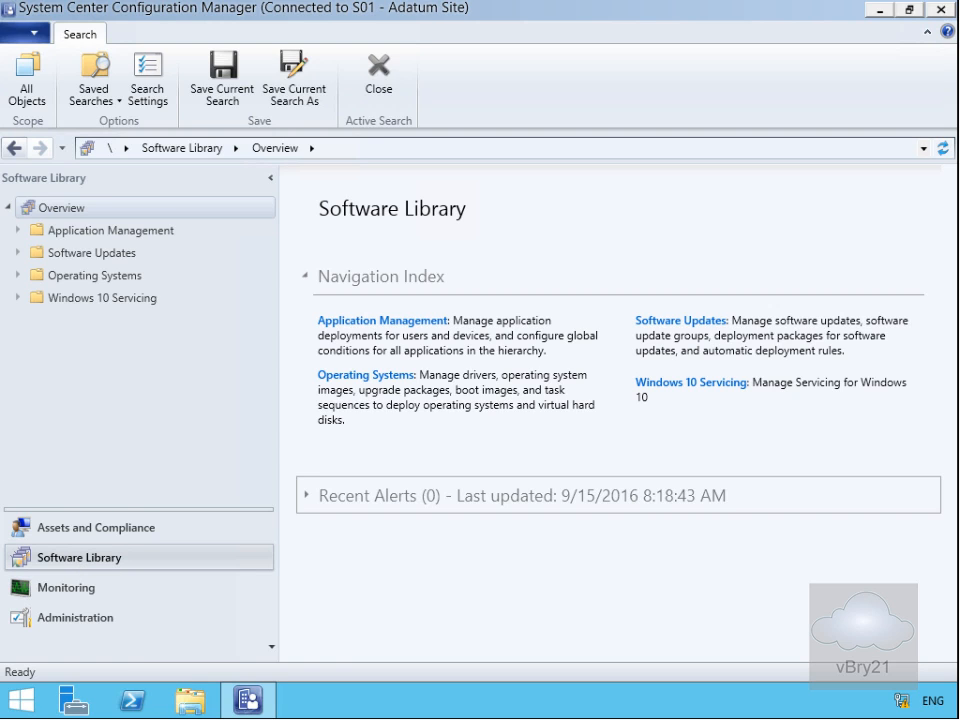
left_click(19, 276)
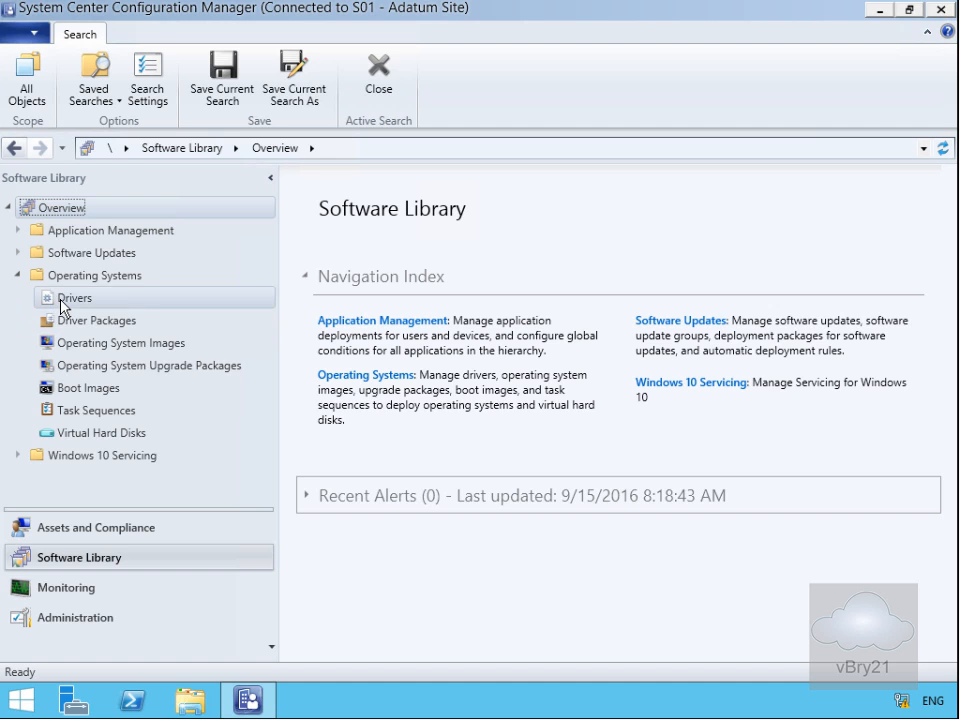
left_click(61, 300)
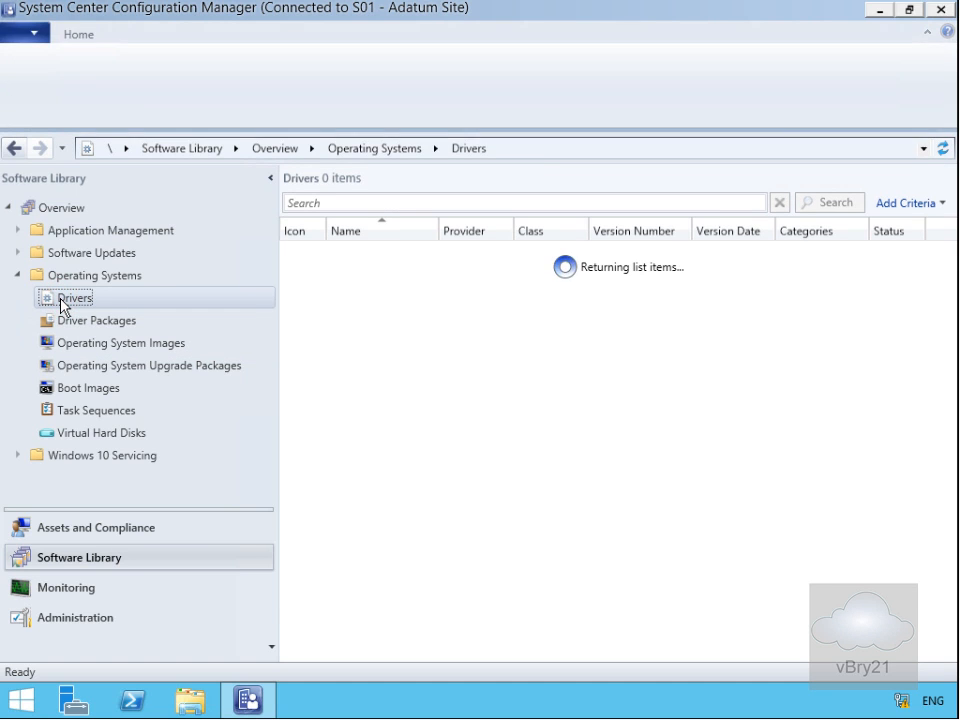
left_click(61, 300)
right_click(61, 300)
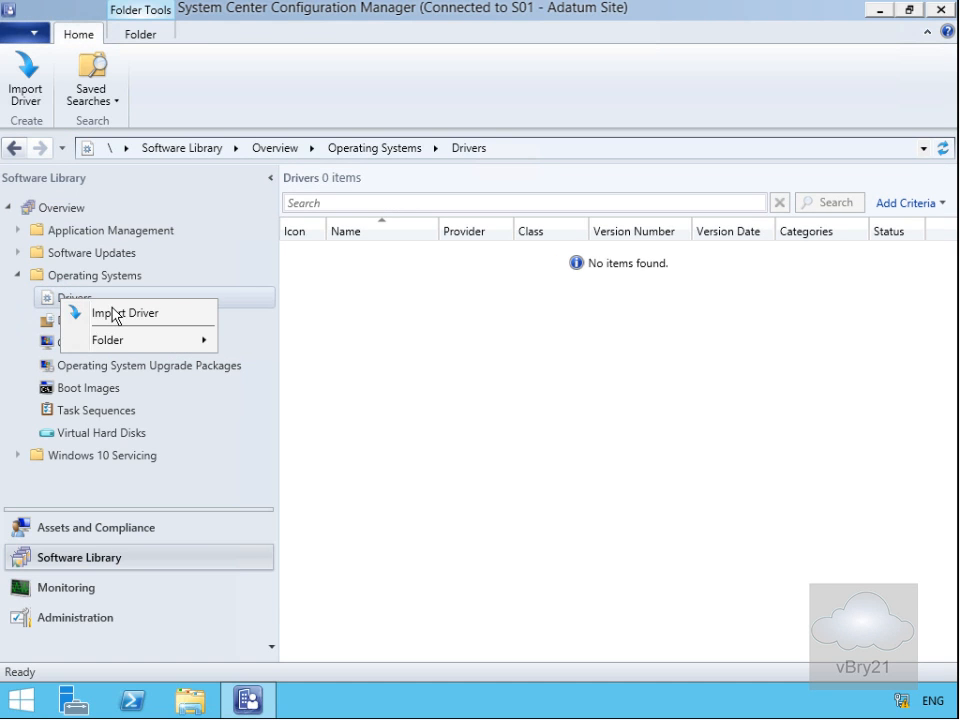
left_click(114, 314)
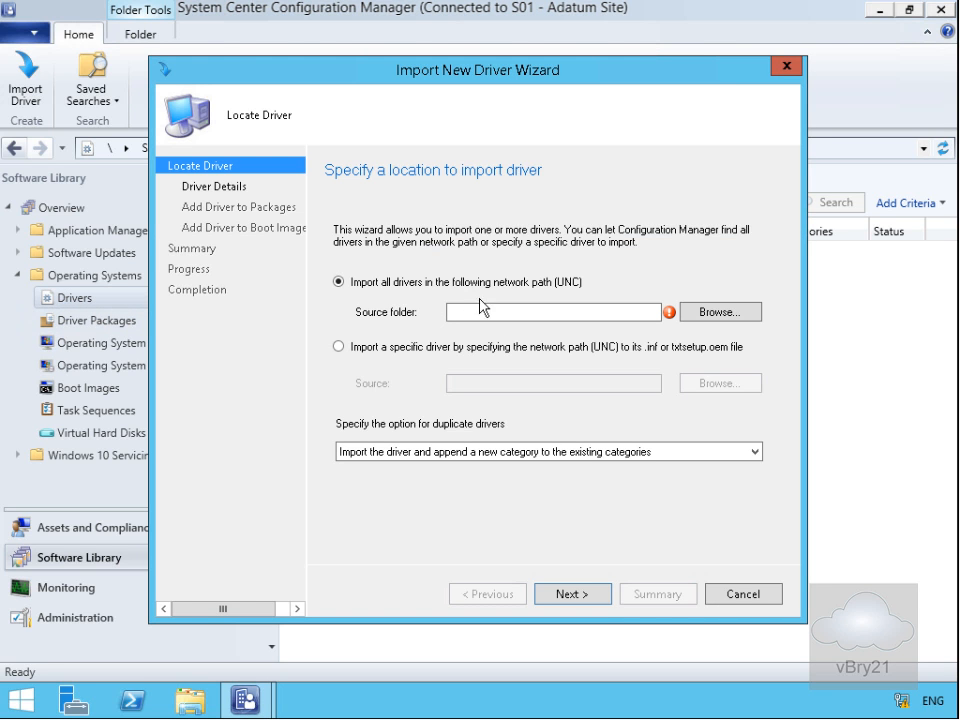
Set the import source folder to \\lon-cfg\Software\Drivers\HyperVx64 and stop hiding drivers that are not digitally signed.
left_click(540, 318)
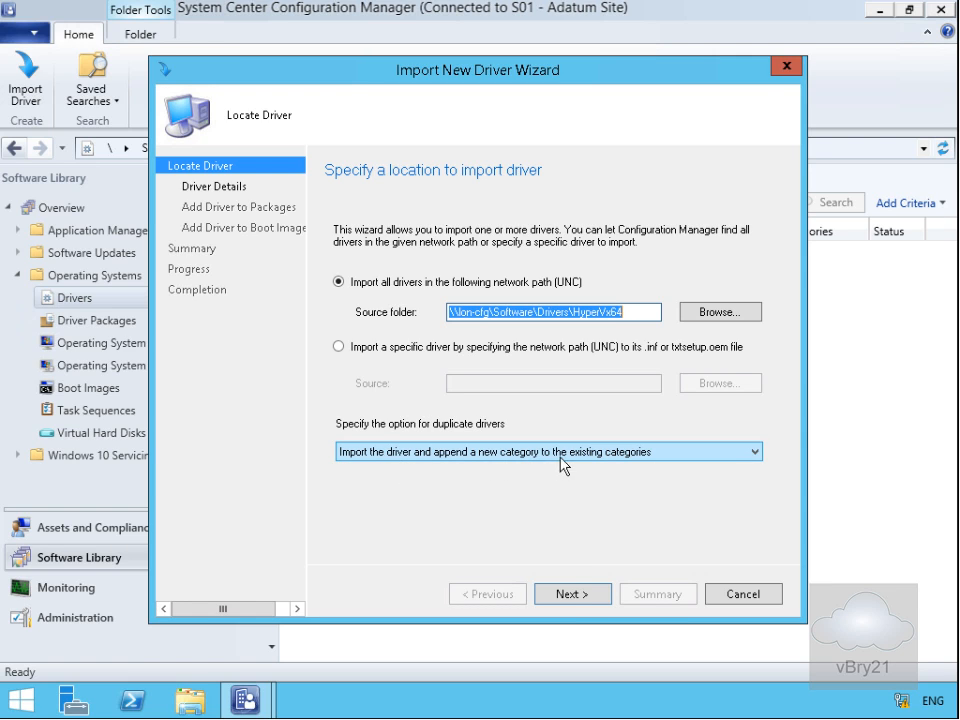
left_click(582, 594)
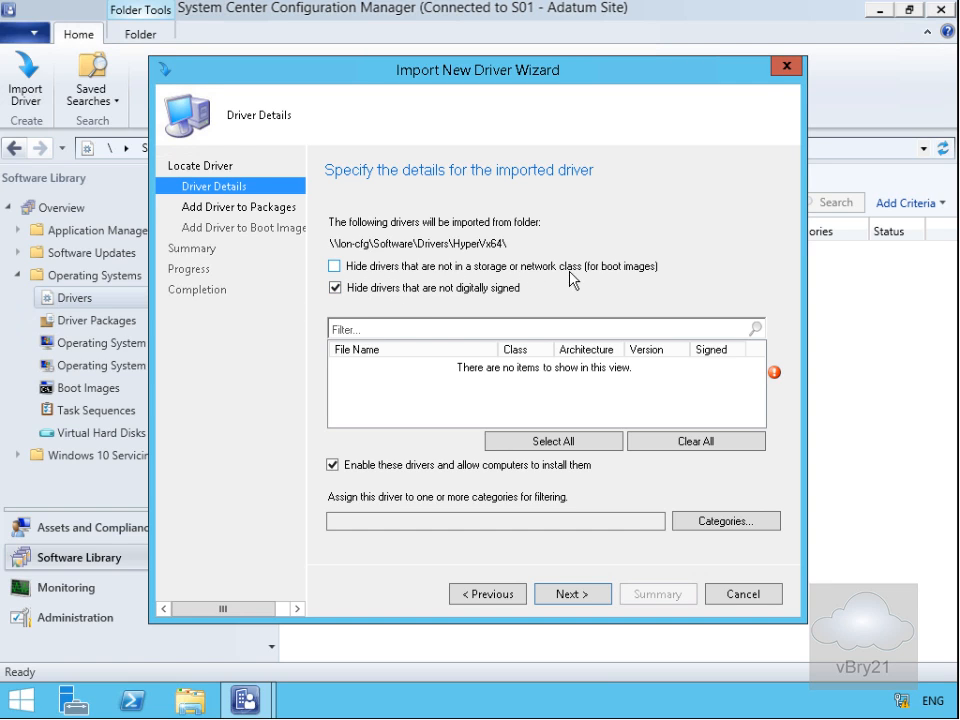
left_click(335, 288)
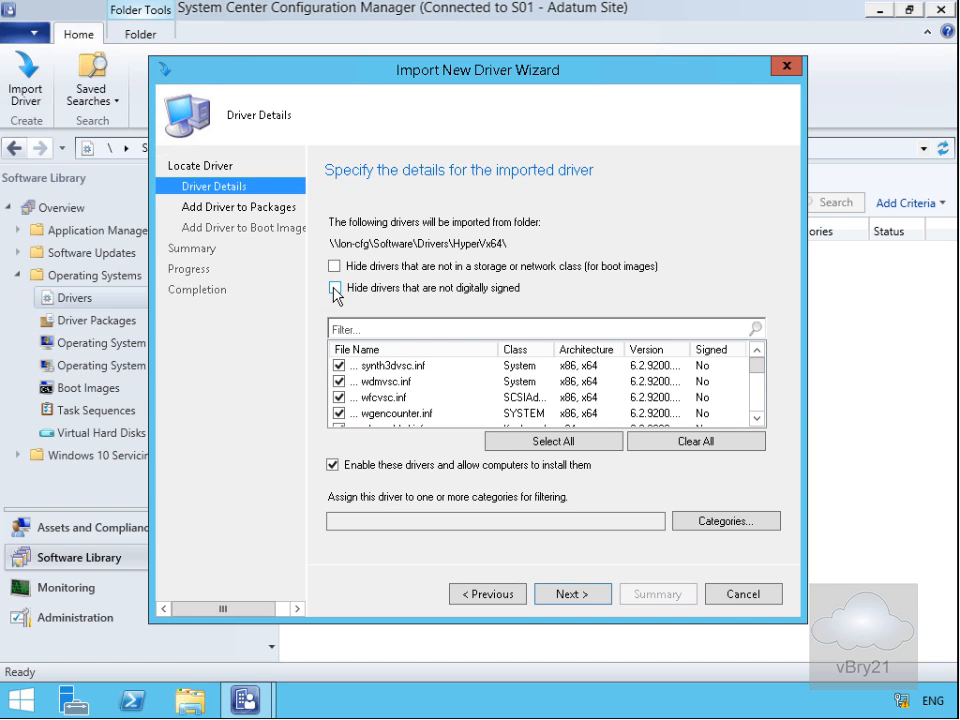
Filter the list of drivers for import by "display" to check the matching entries, and clear the filter.
left_click(382, 329)
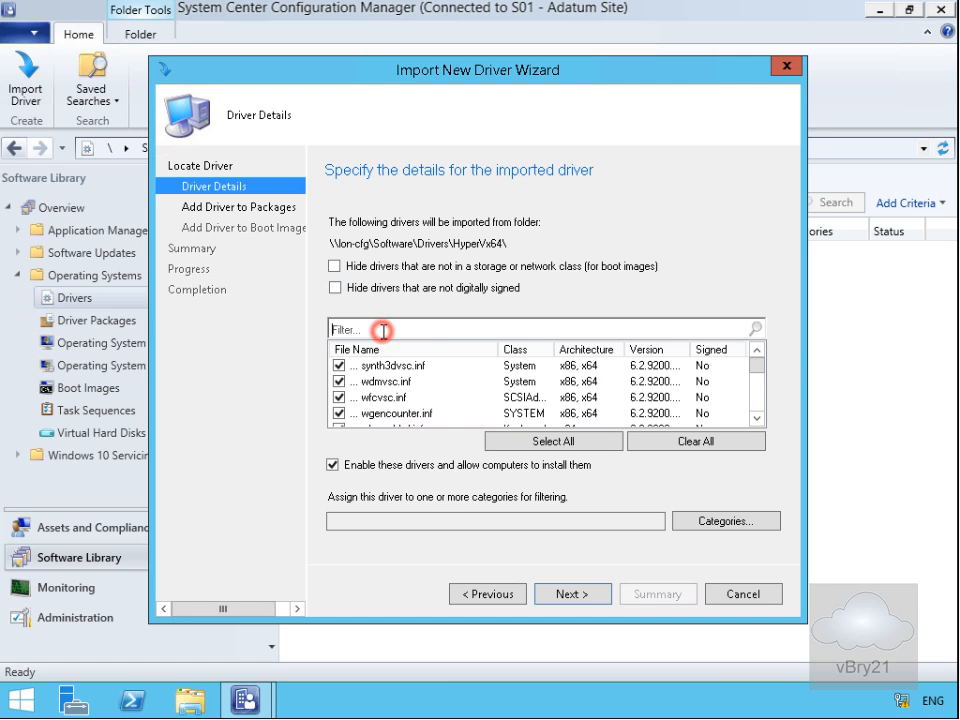
type("display")
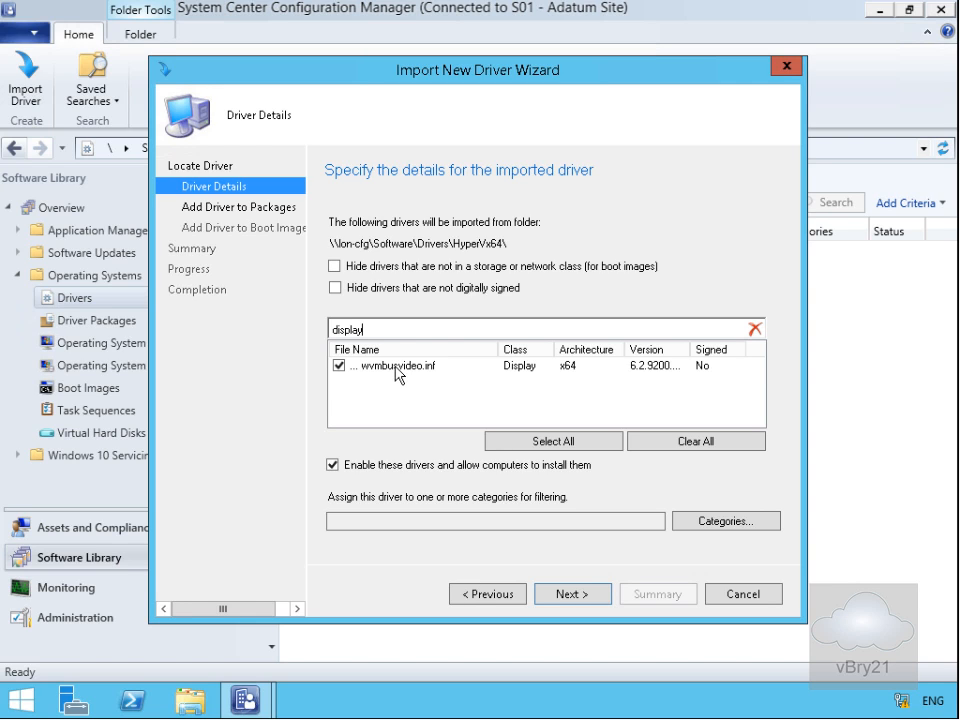
left_click(754, 331)
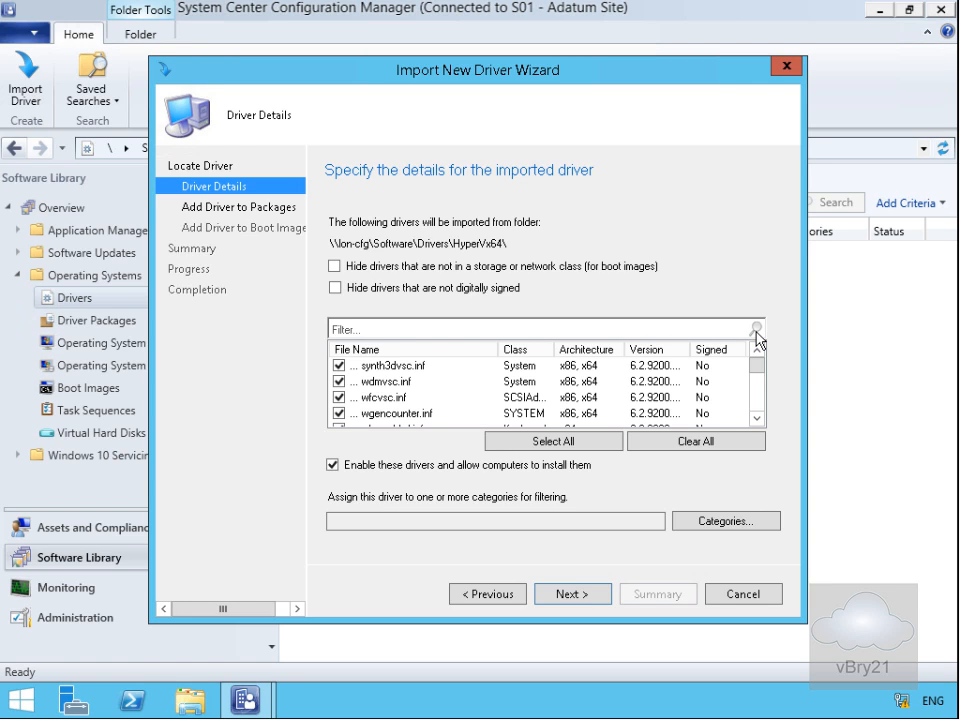
Create an administrative category named "64-Bit Drivers" for the drivers being imported.
left_click(738, 521)
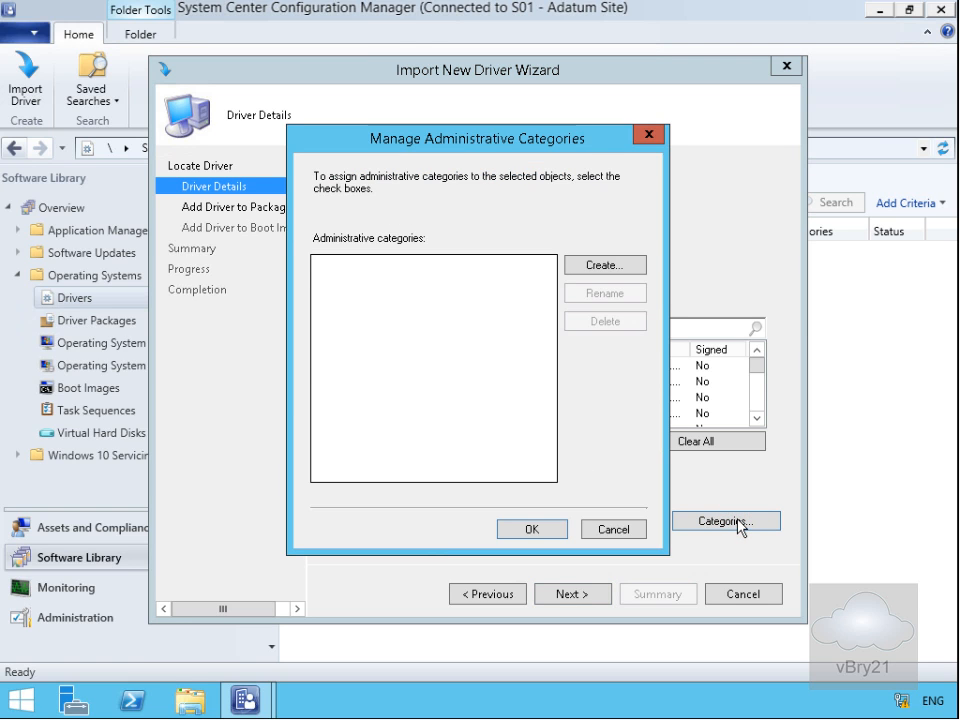
left_click(608, 266)
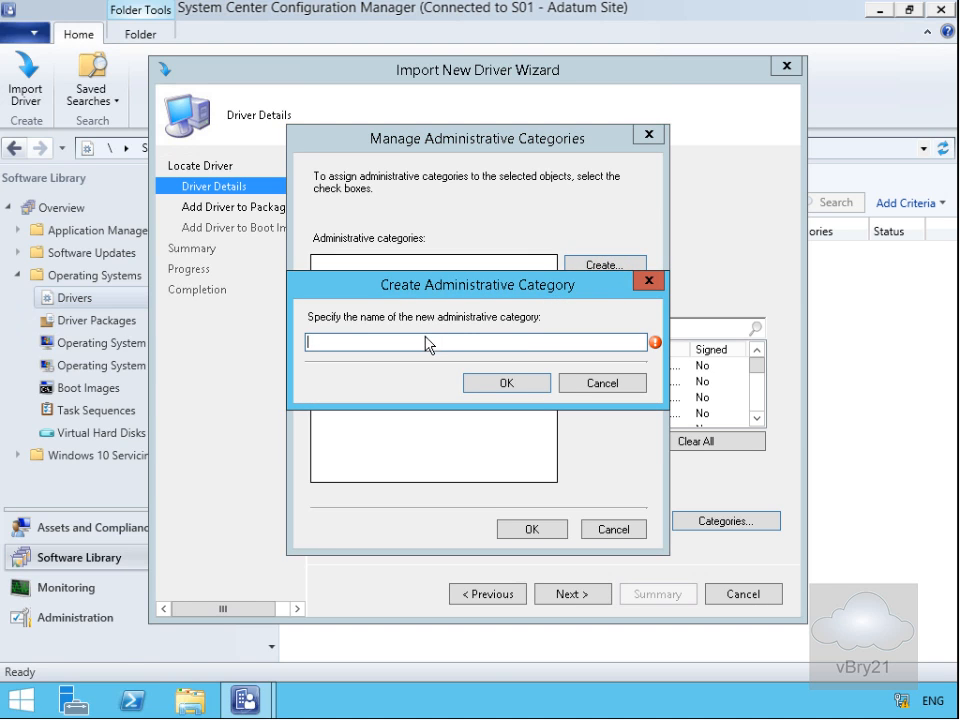
left_click(427, 341)
type("64-Bit Drivers")
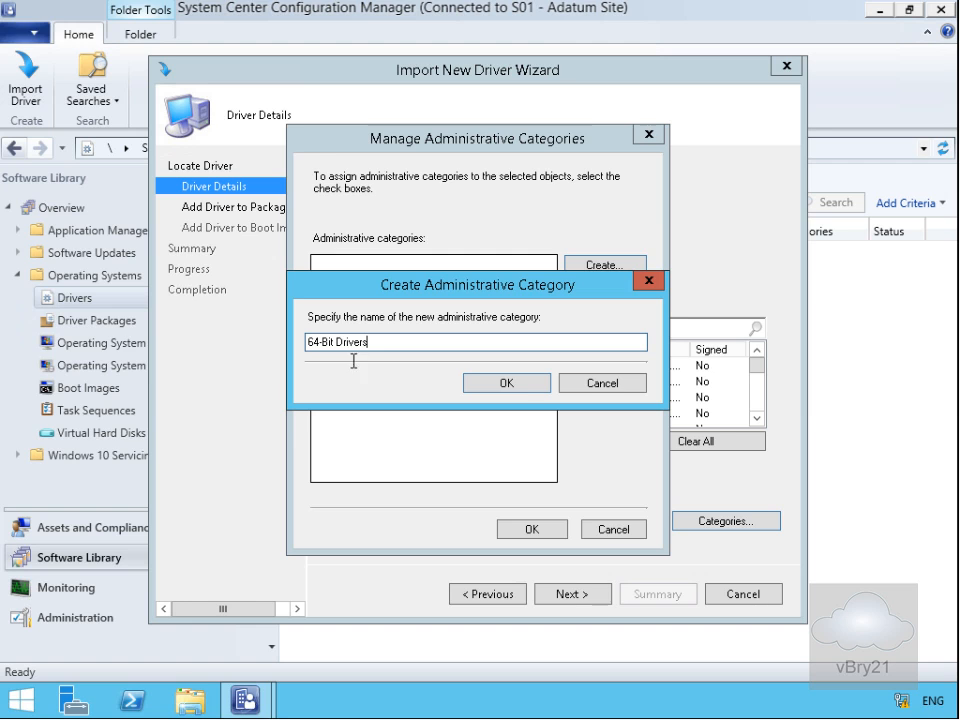
left_click(474, 383)
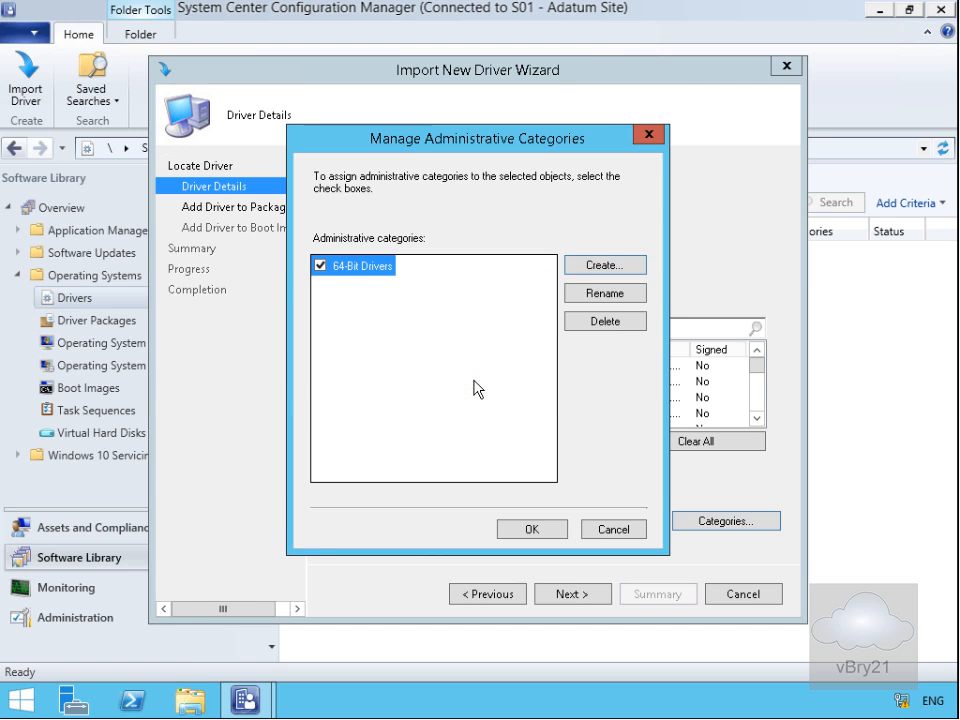
Create a second category named "Hyper-V Drivers" and assign both categories to the imported drivers.
left_click(590, 266)
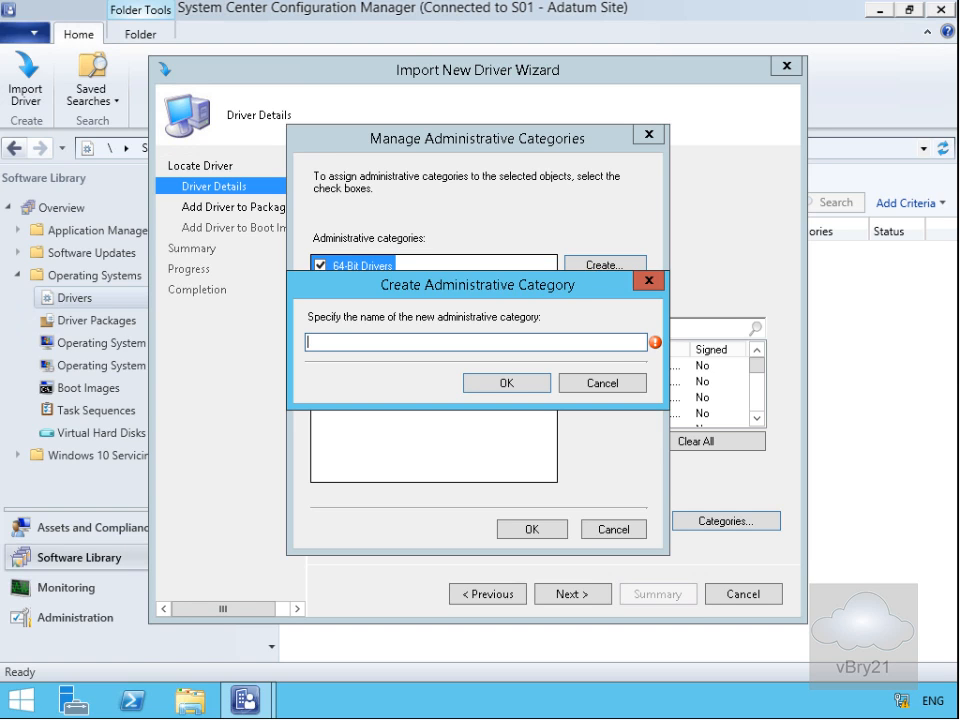
type("Hyper-V Drivers")
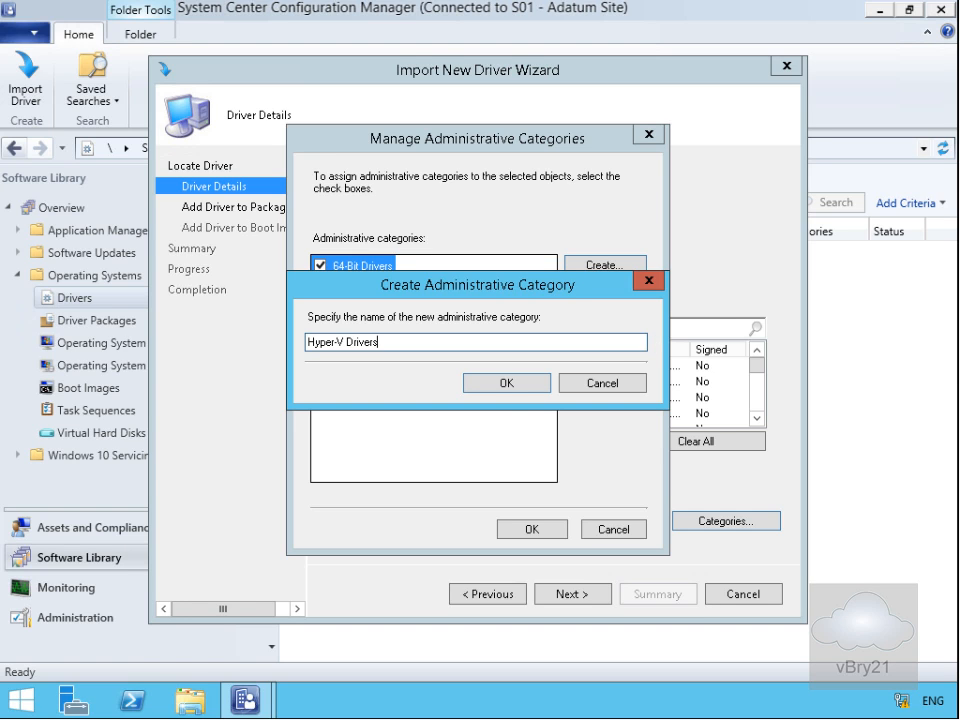
left_click(525, 388)
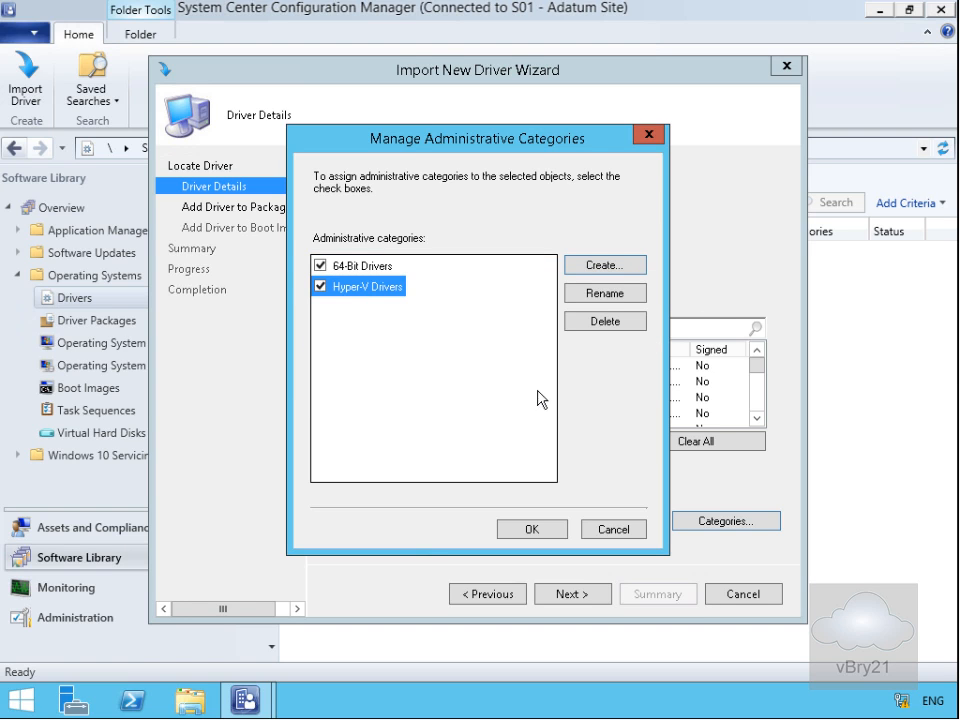
left_click(541, 530)
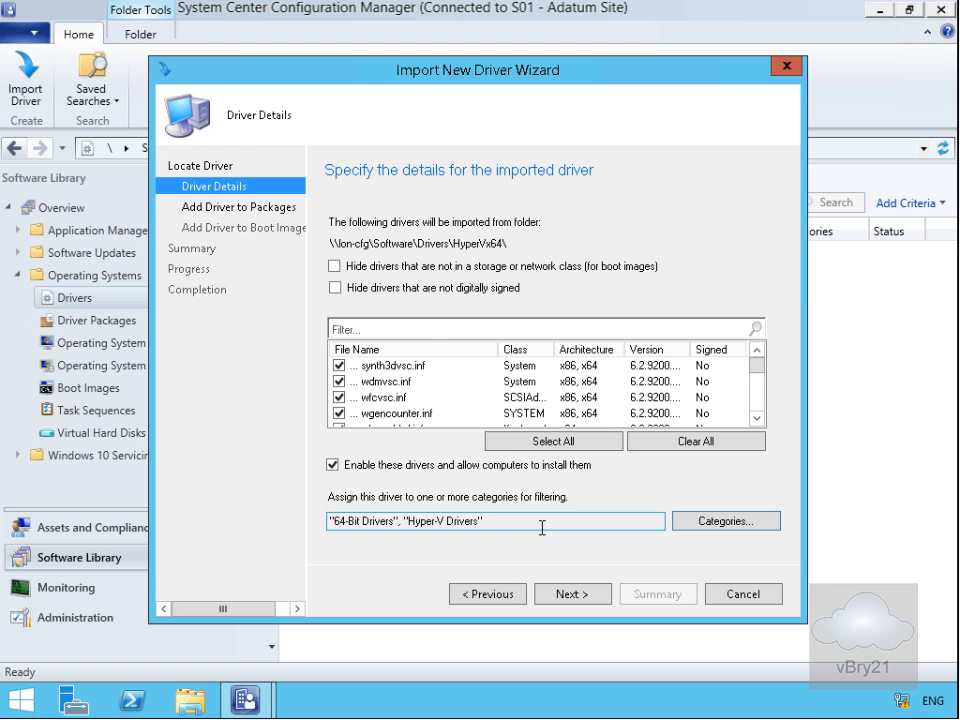
left_click(587, 595)
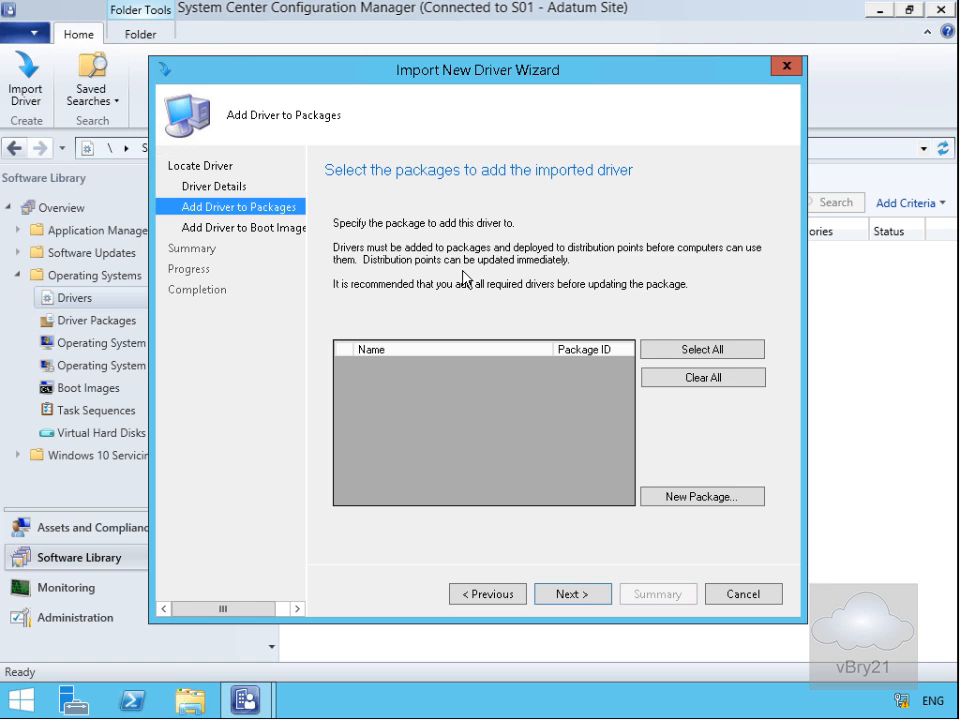
Create a driver package named "Hyper-V Drivers" for the import, with the storage path \\lon-cfg\e$\Source\Drivers.
left_click(688, 497)
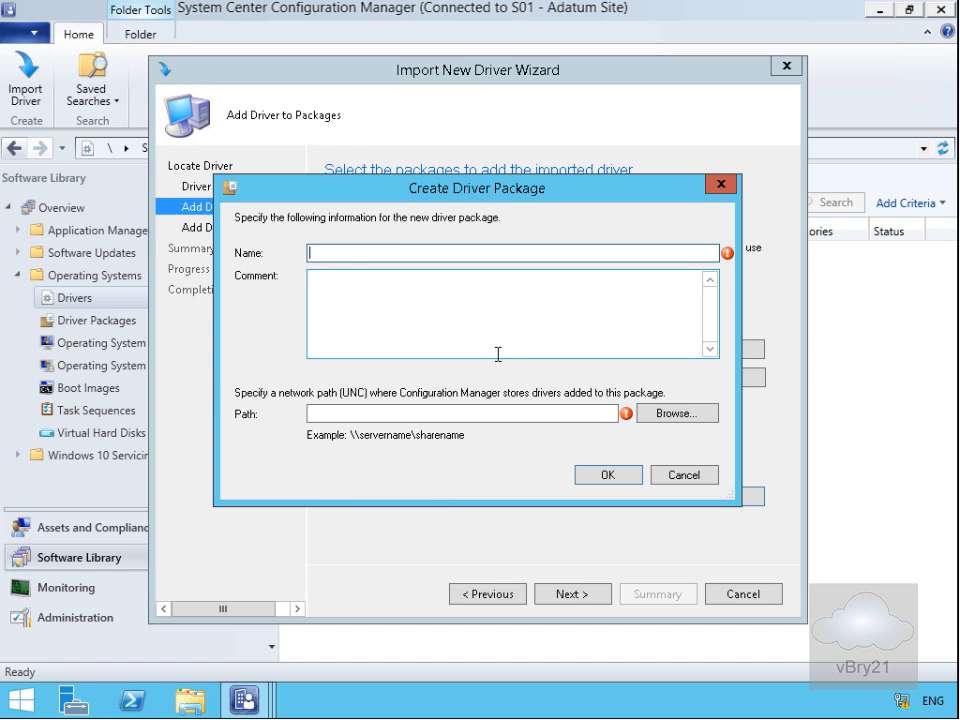
type("Hyper-V Drivers")
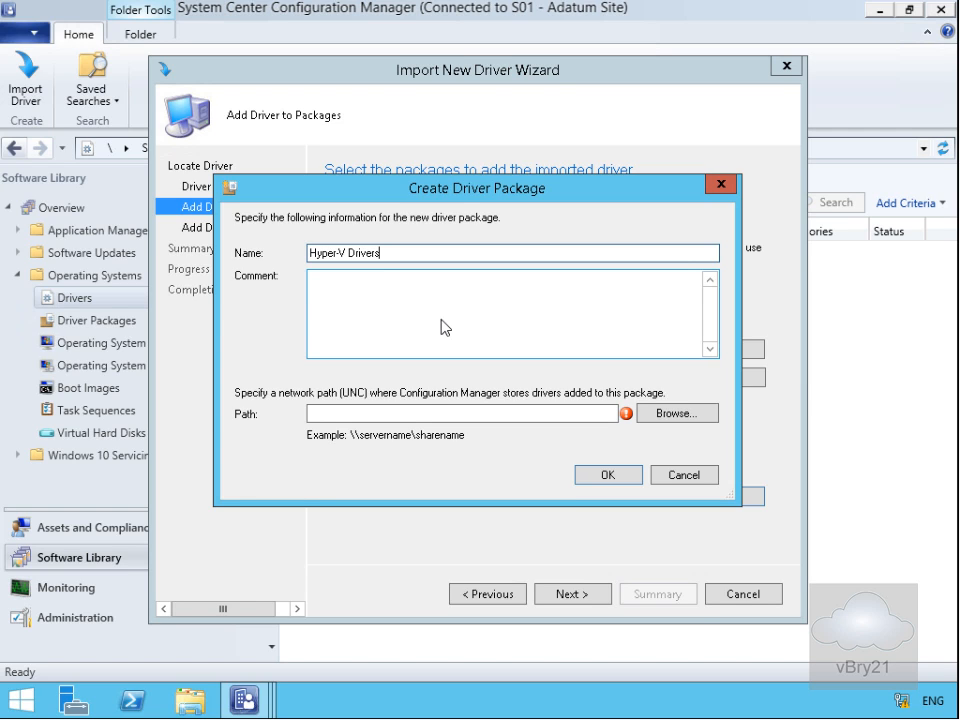
key("Tab")
key("Tab")
type("\\lon-cfg\\e$\\Source\\Drivers")
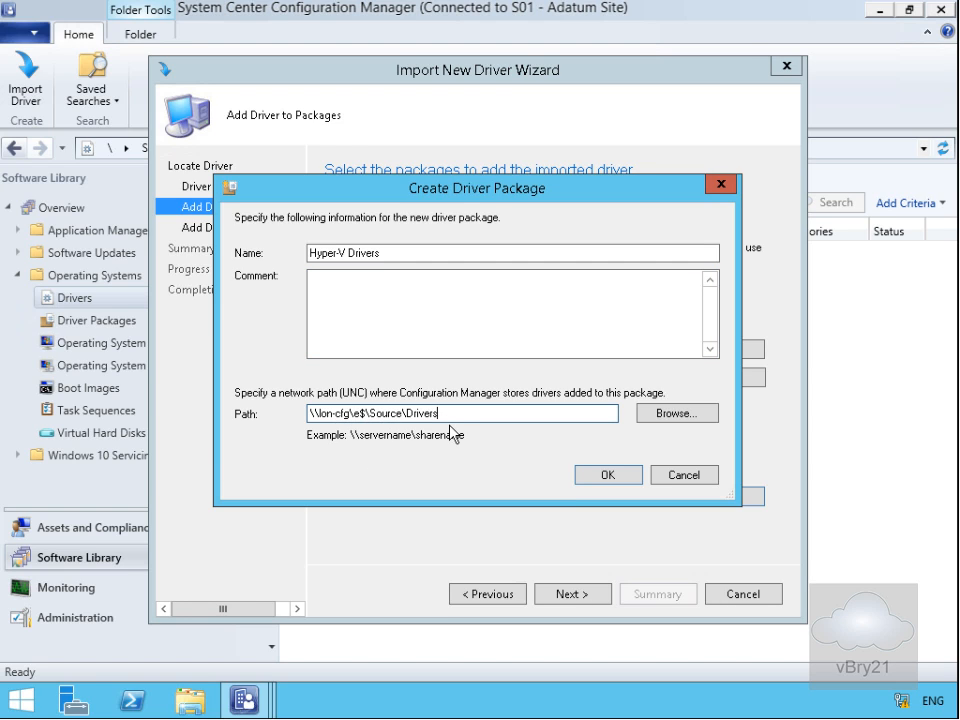
left_click(590, 482)
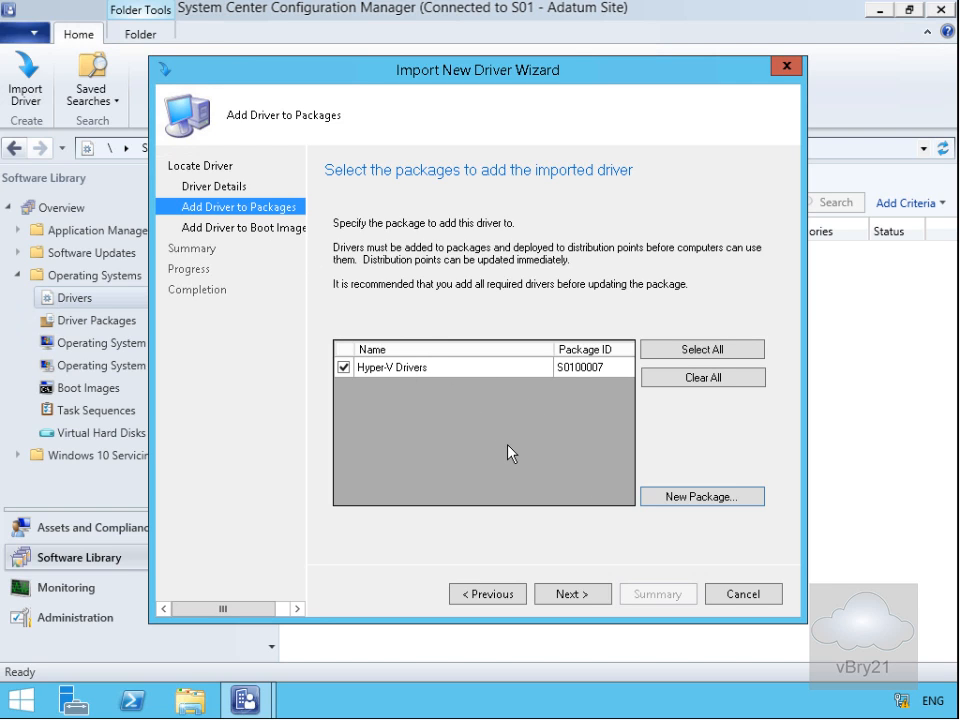
Complete the driver import using the Hyper-V Drivers package, without adding the drivers to any boot image.
left_click(568, 594)
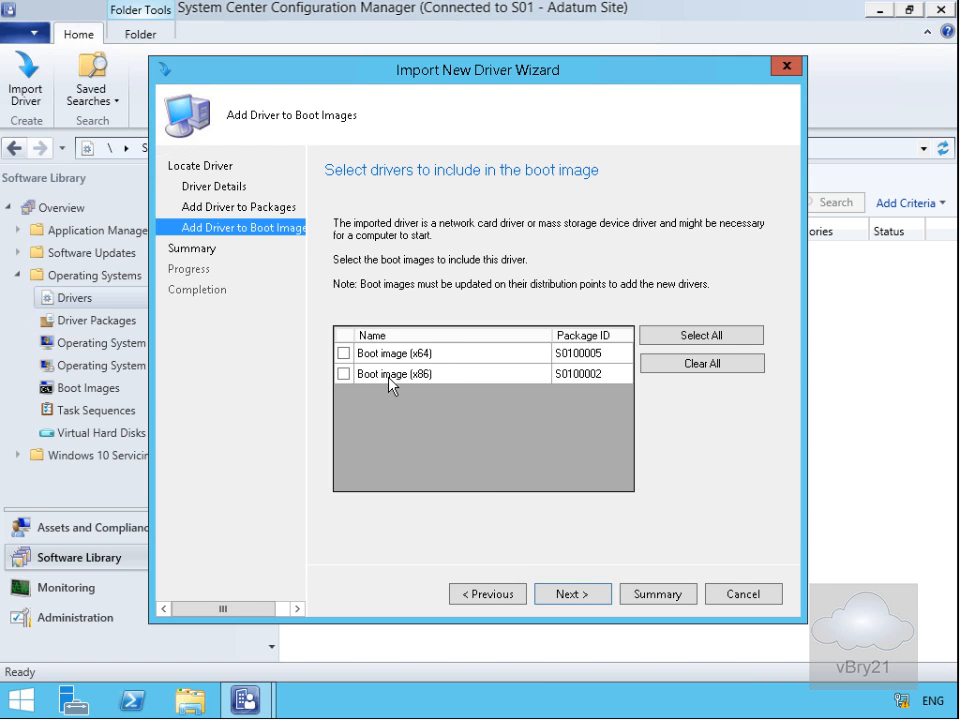
left_click(554, 594)
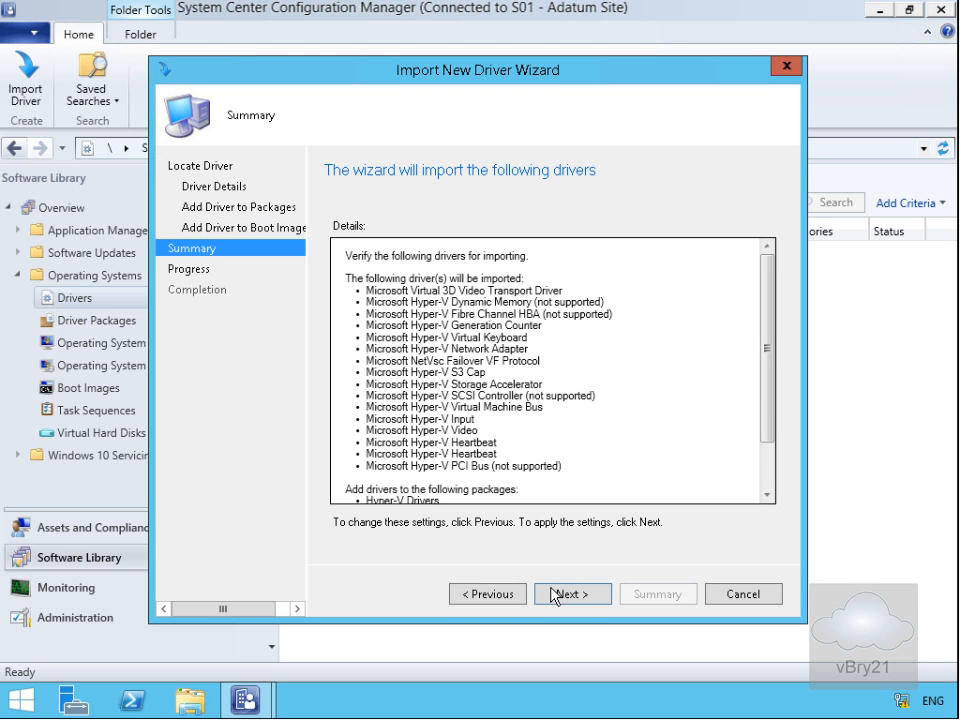
left_click(553, 594)
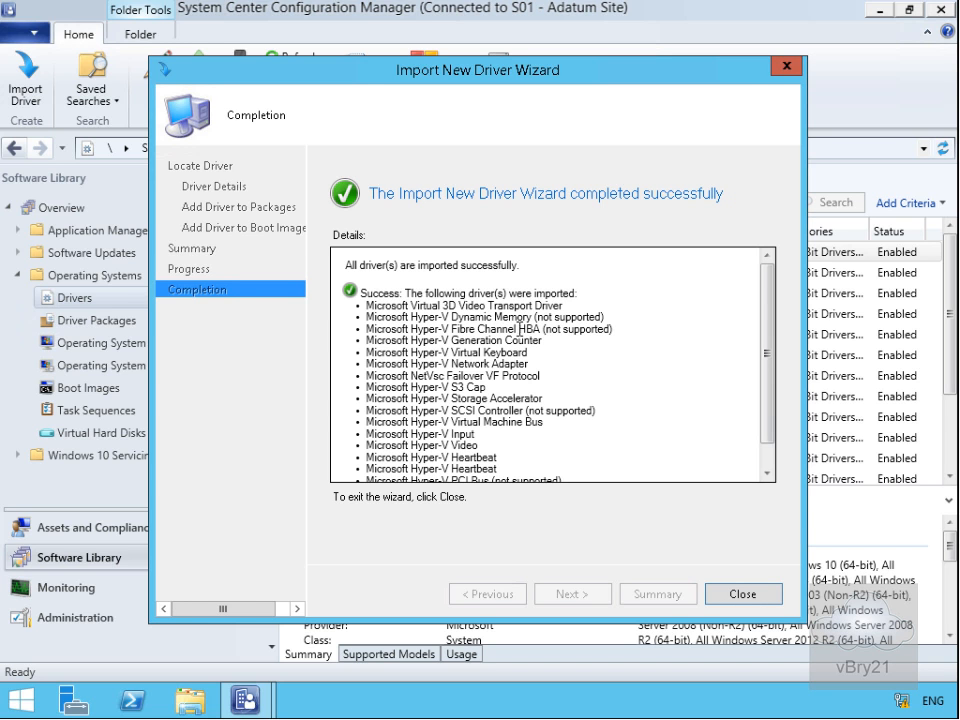
left_click(745, 593)
left_click(743, 594)
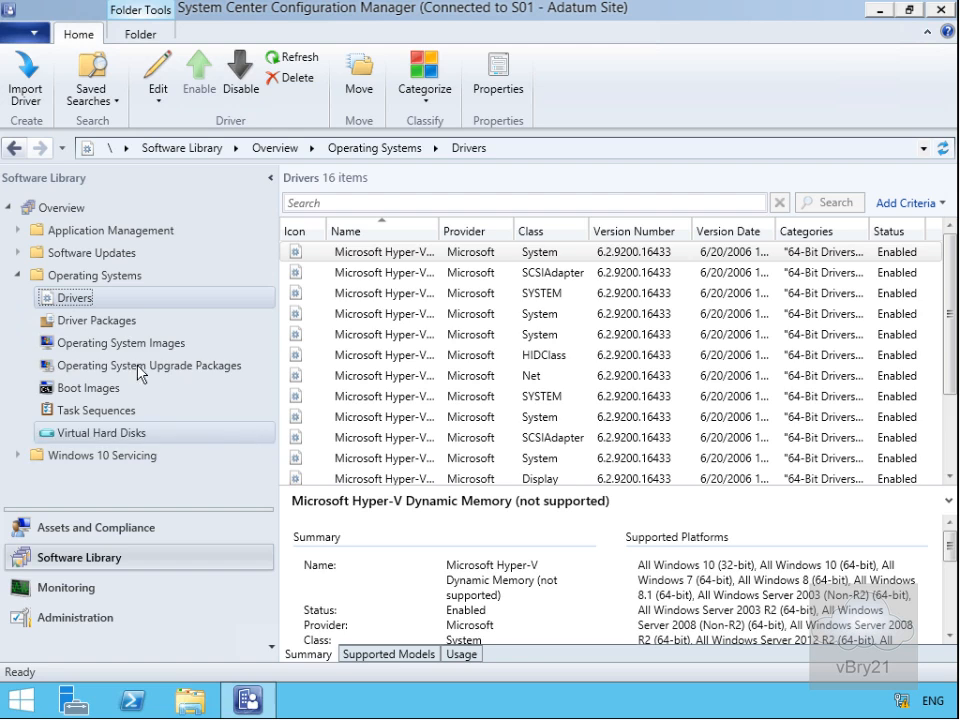
Start distributing the content of the Hyper-V Drivers driver package and accept it as the selected content.
left_click(108, 322)
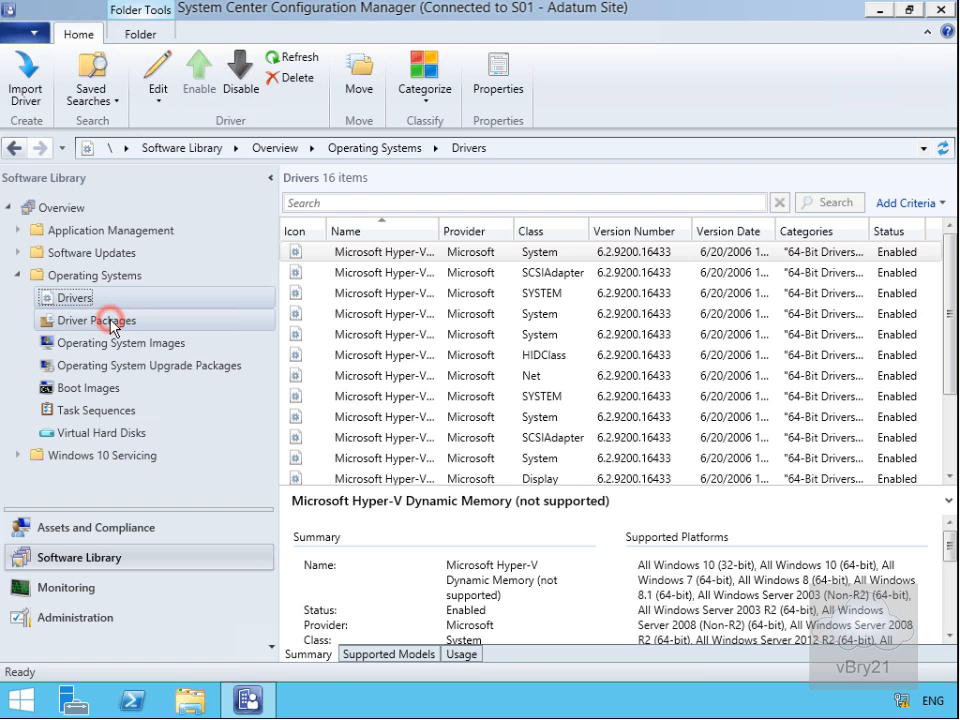
left_click(356, 253)
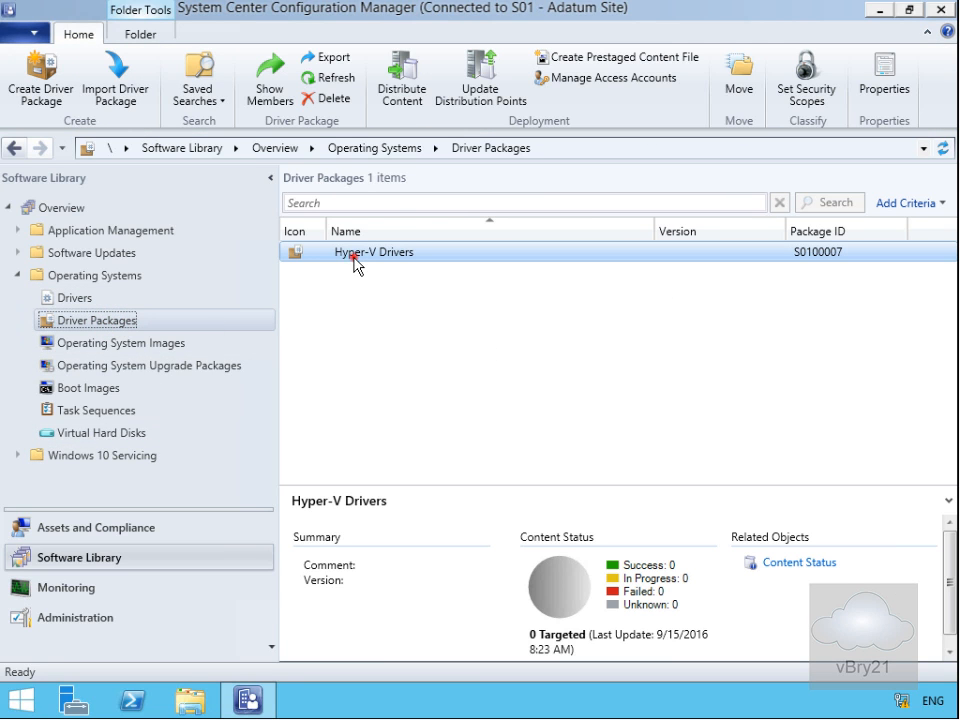
left_click(400, 100)
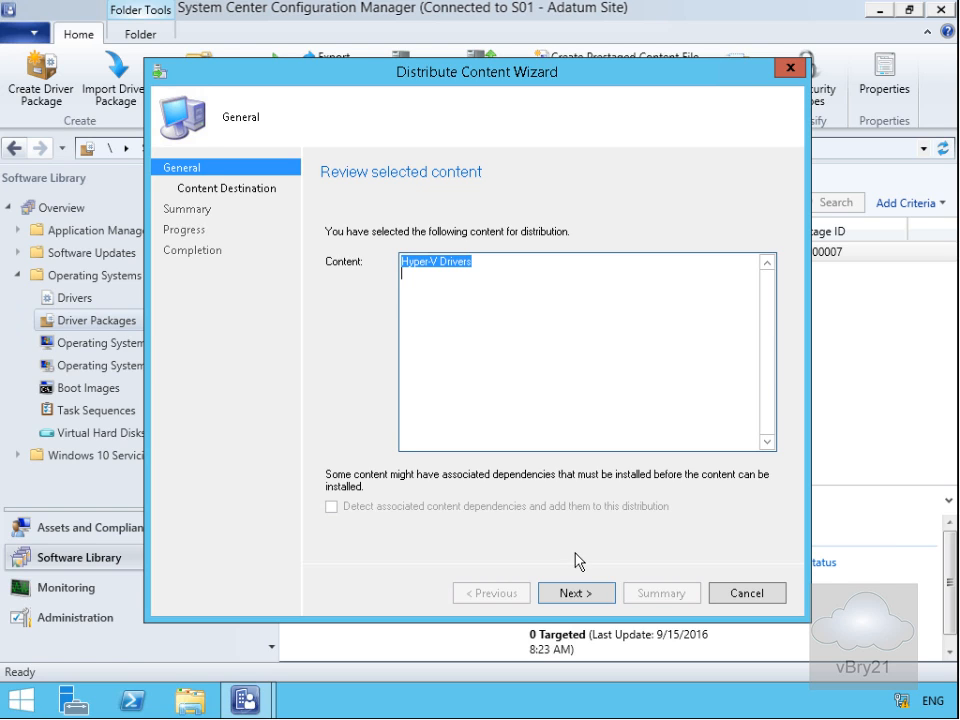
left_click(588, 594)
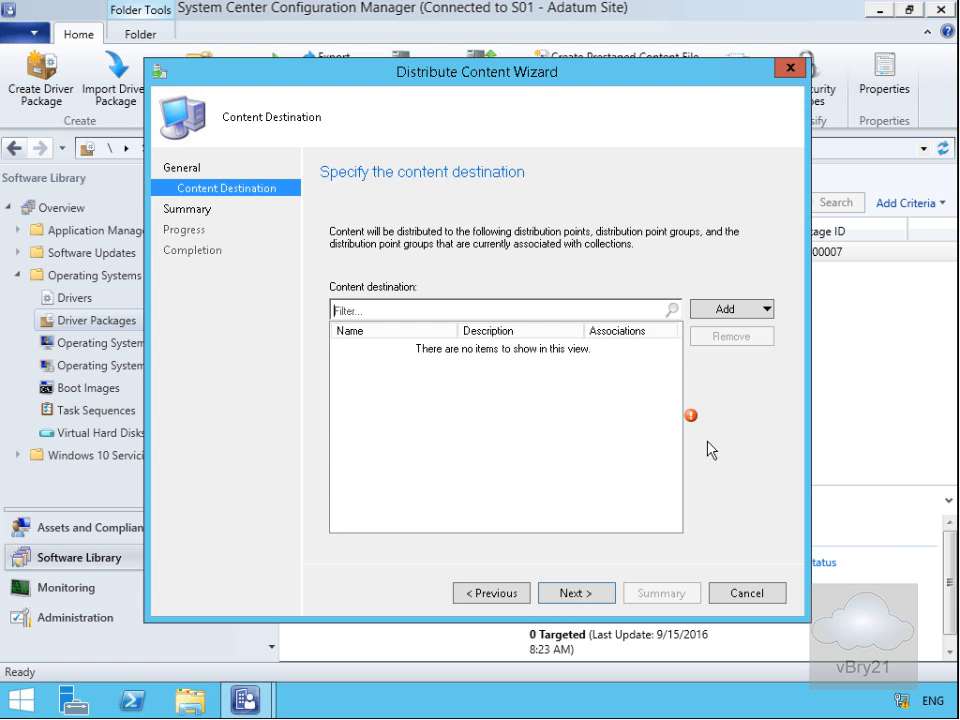
Add the distribution point LON-CFG.ADATUM.COM as the content destination and complete the distribution.
left_click(716, 313)
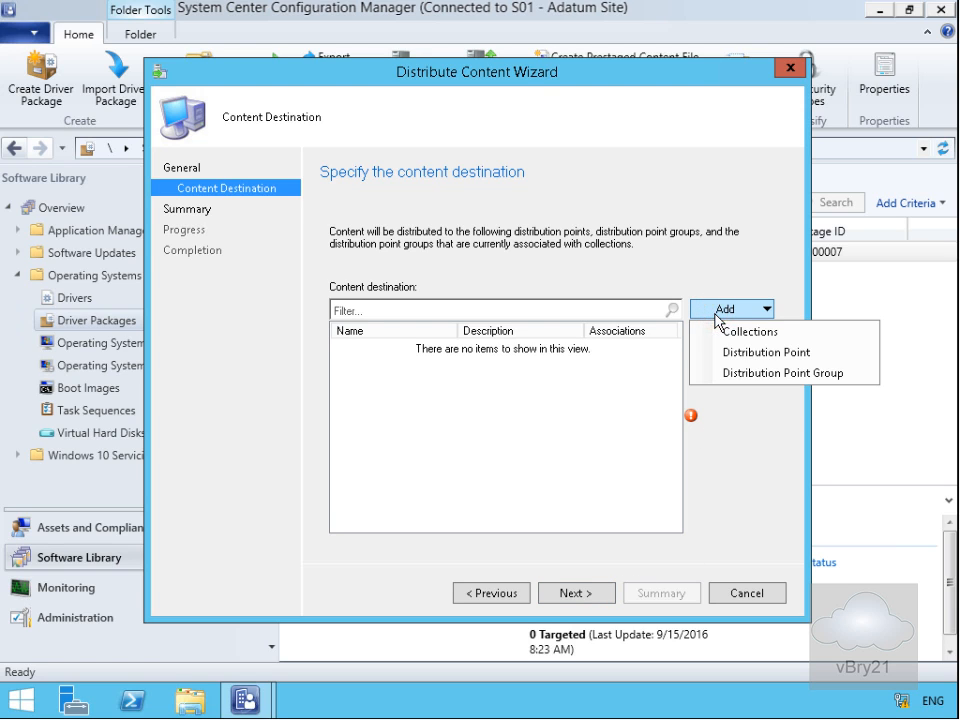
left_click(737, 349)
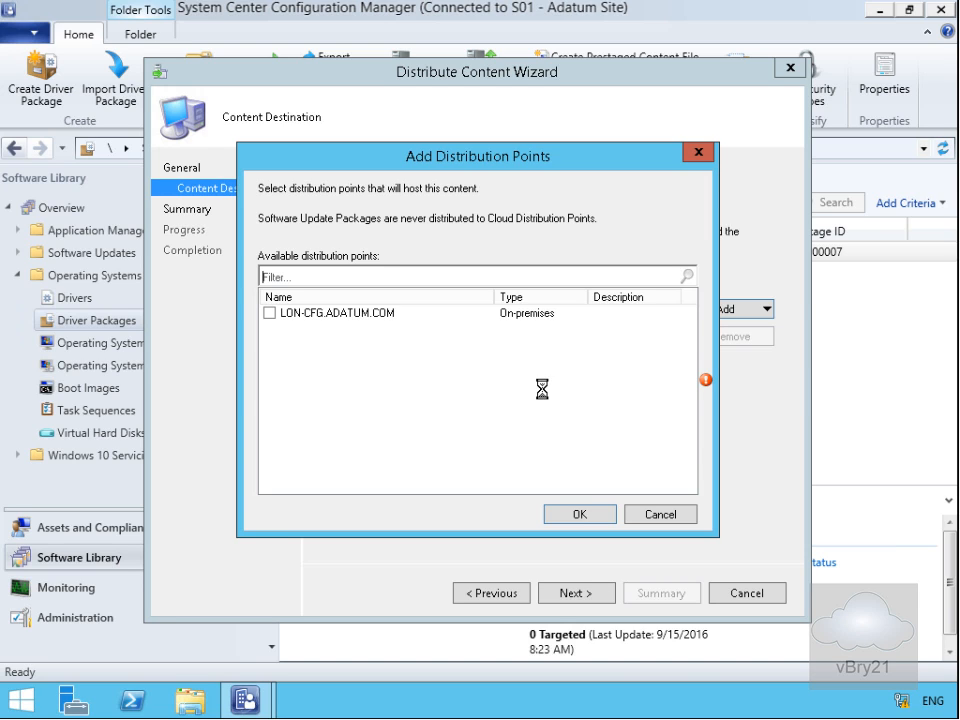
left_click(269, 313)
left_click(591, 517)
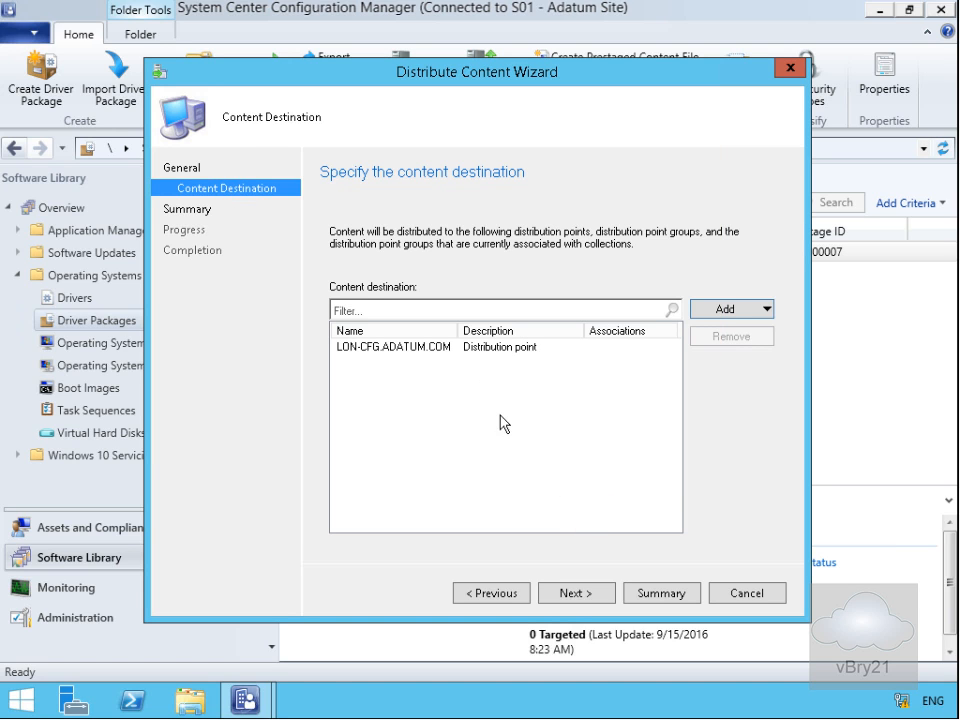
left_click(573, 590)
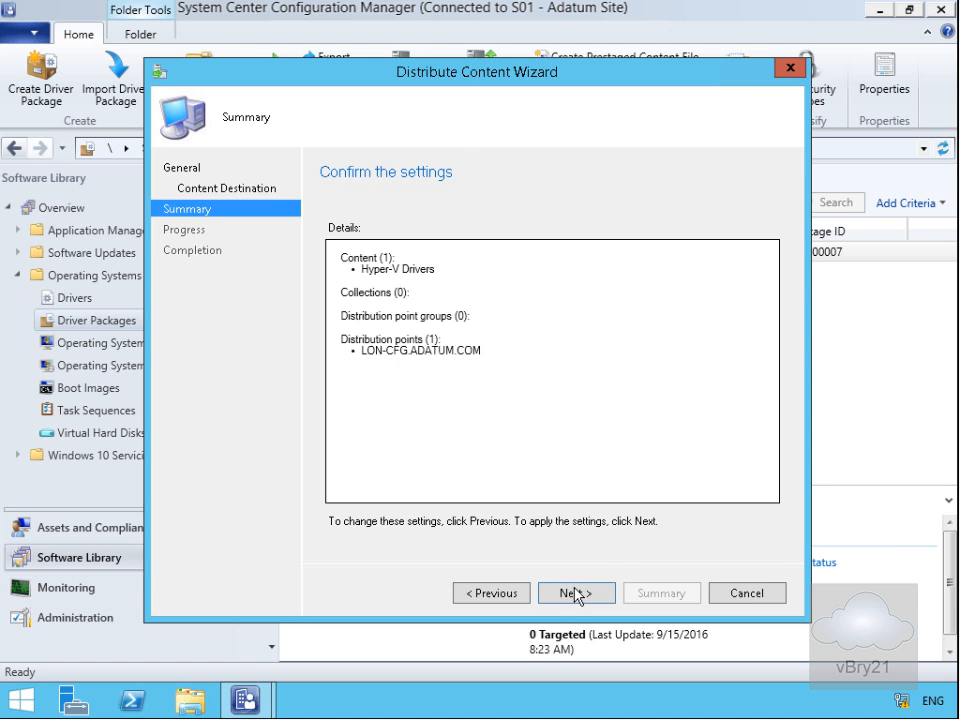
left_click(575, 593)
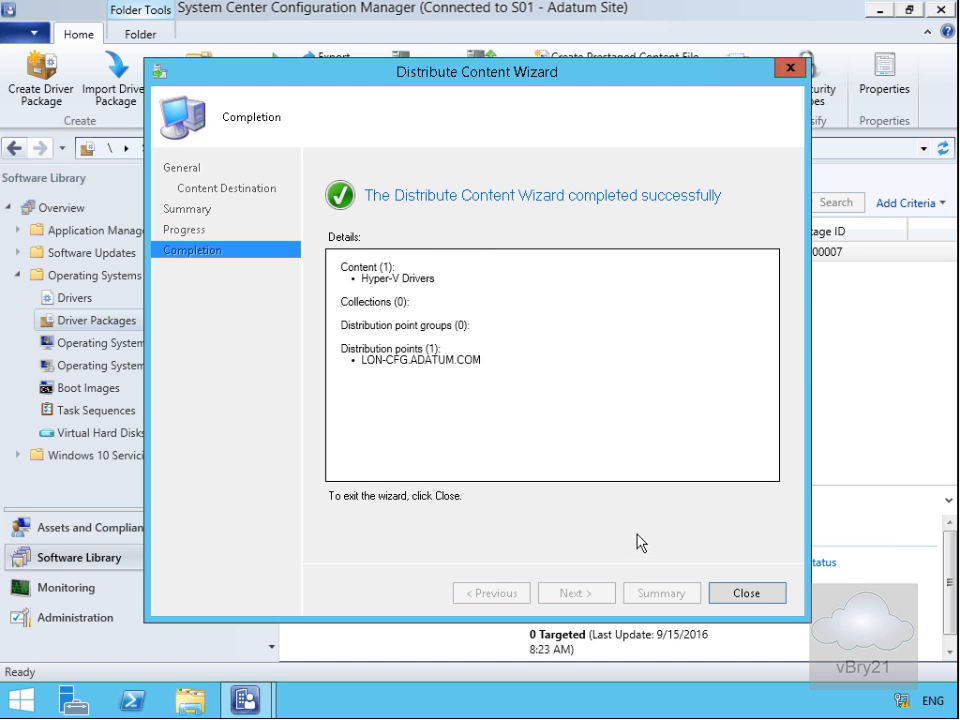
left_click(740, 595)
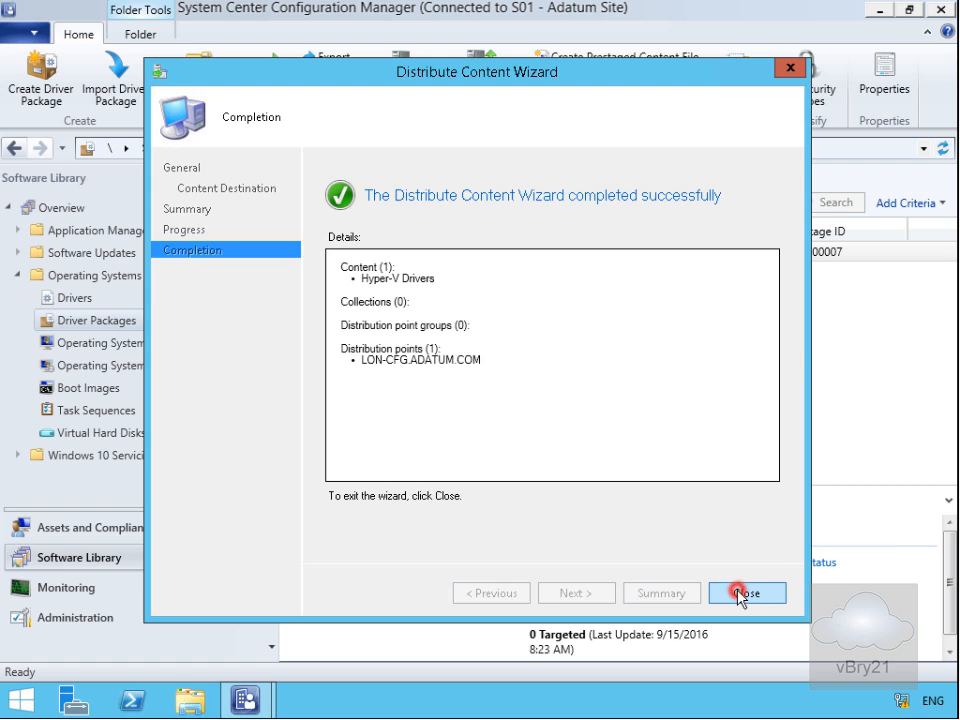